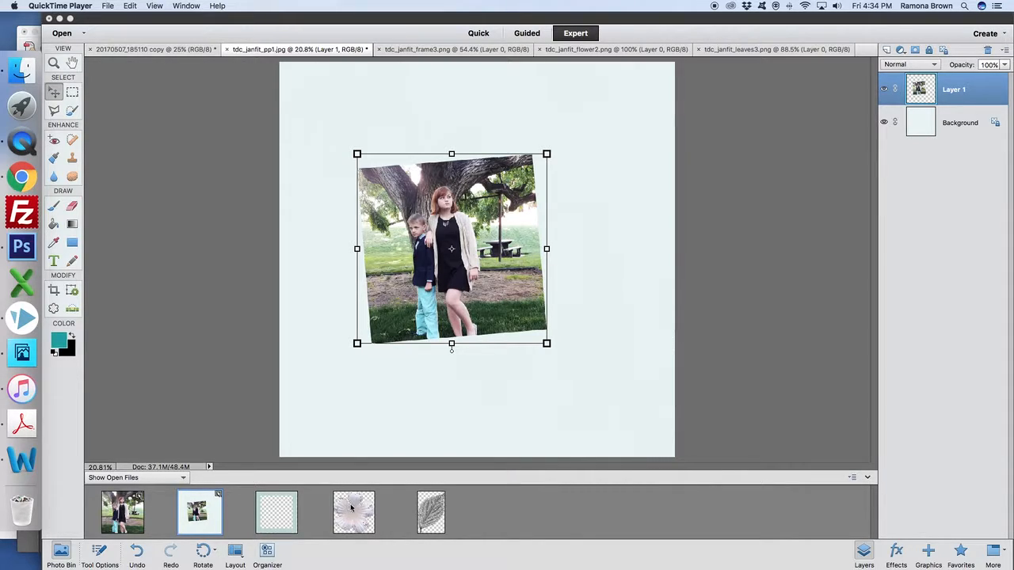
Add the tdc_janfit_frame3.png frame over the photo, and make the photo layer active with its tool options shown.
drag(293, 521, 501, 333)
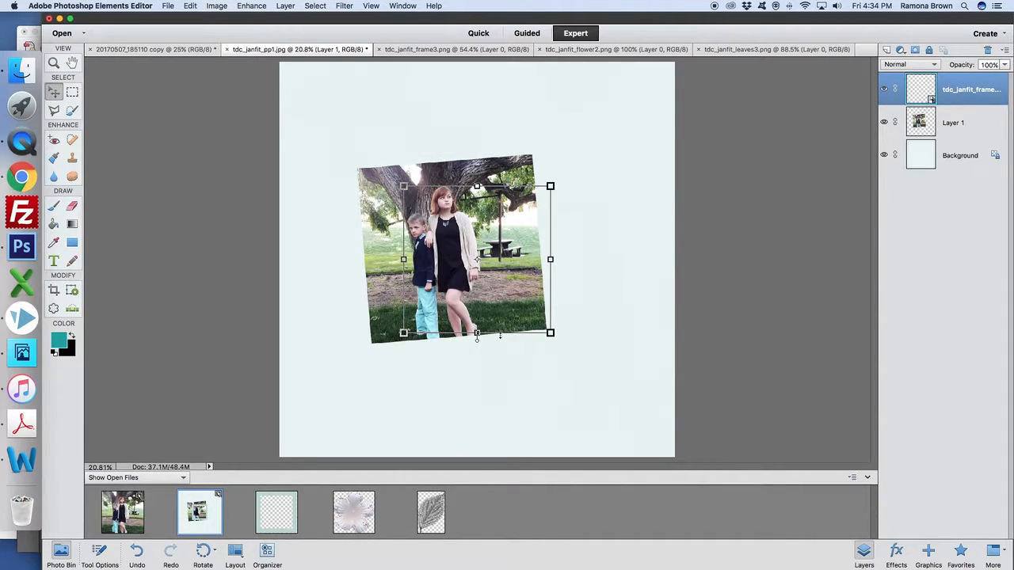
drag(542, 289, 512, 272)
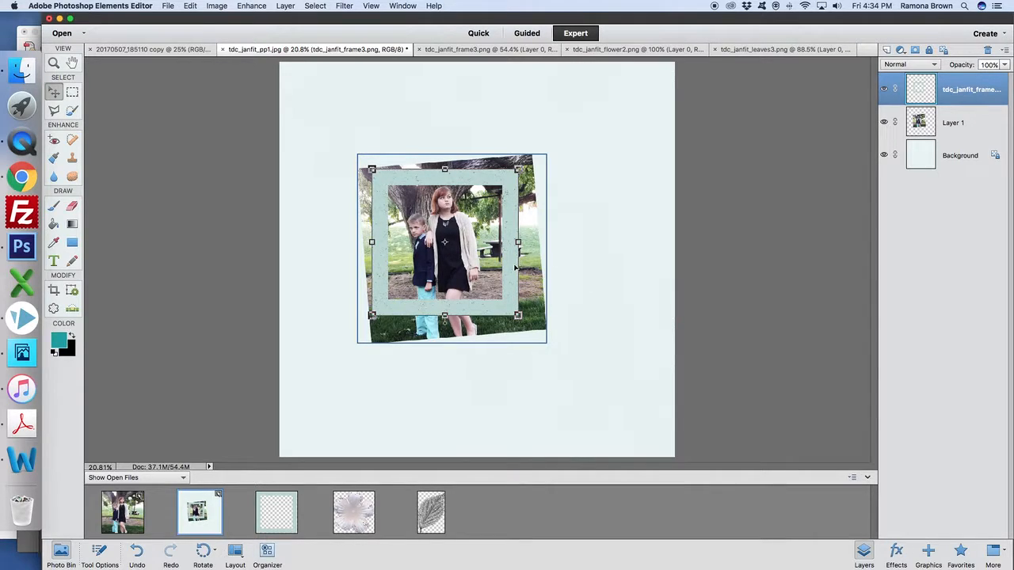
click(979, 125)
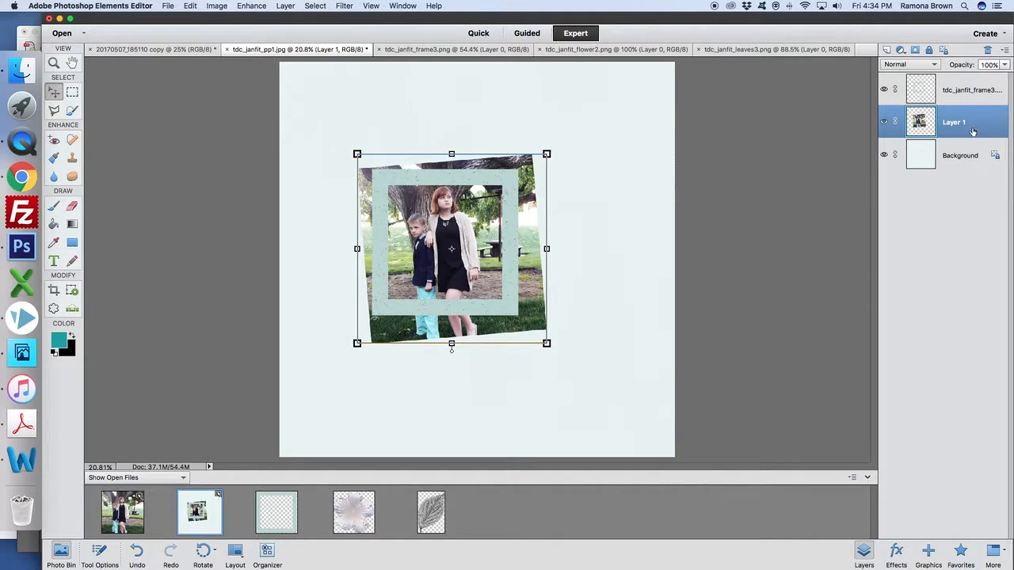
click(99, 553)
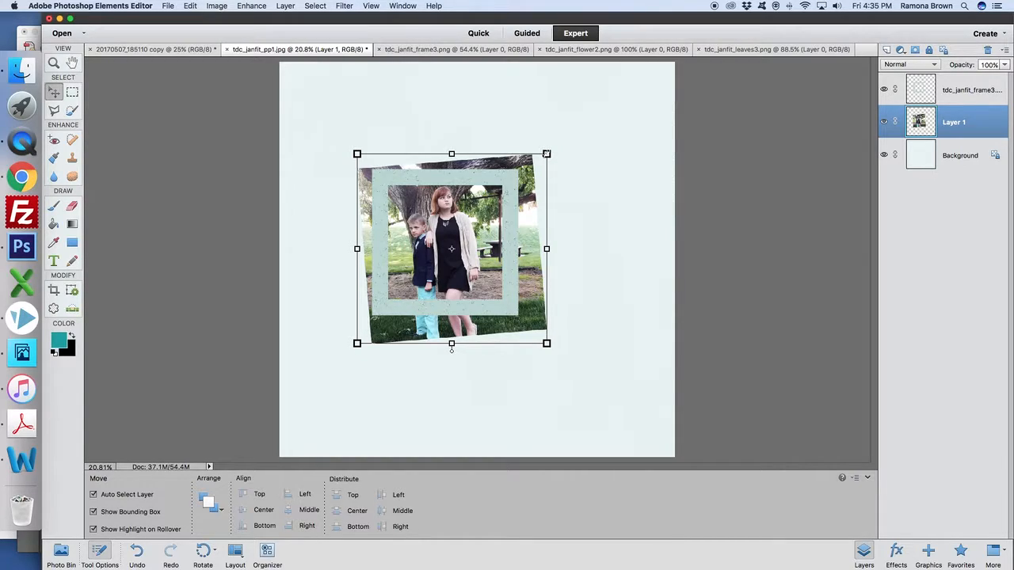
Try scaling the photo proportionally to about 85%, and cancel the transform.
drag(546, 153, 512, 179)
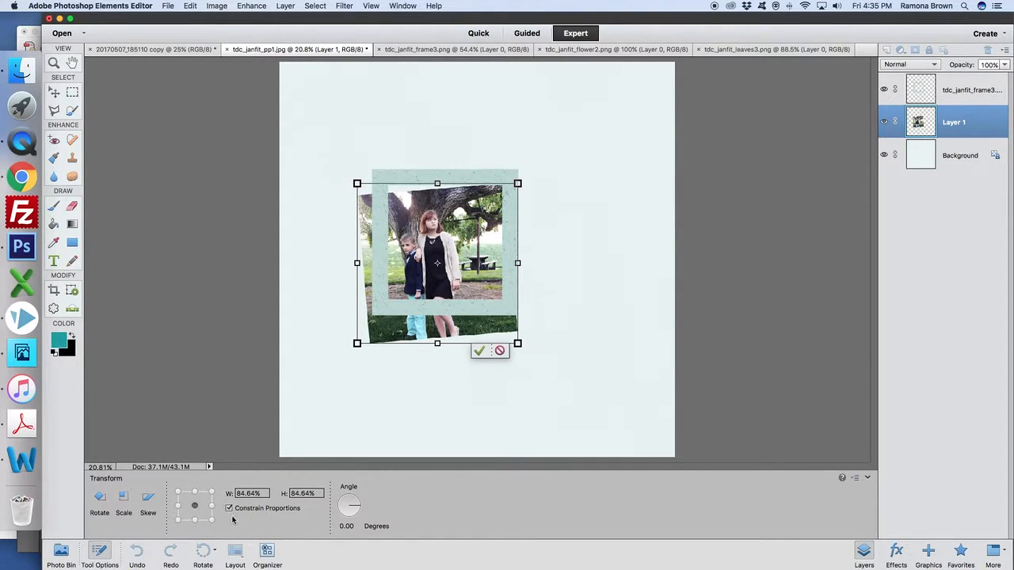
click(192, 10)
click(154, 46)
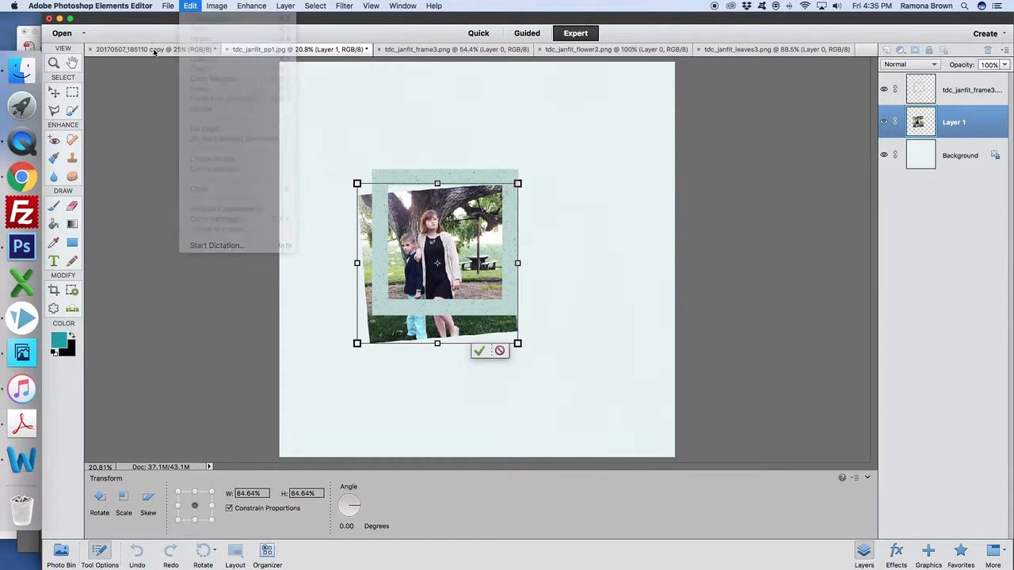
click(500, 352)
click(500, 352)
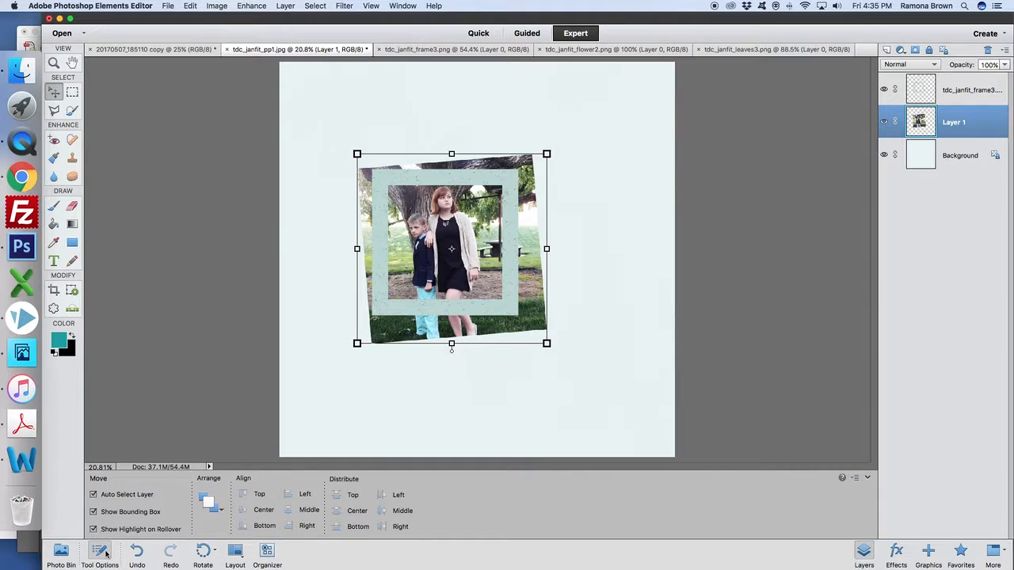
Try resizing the photo without constrained proportions to about 46% width and 89% height, and cancel the transform.
click(357, 343)
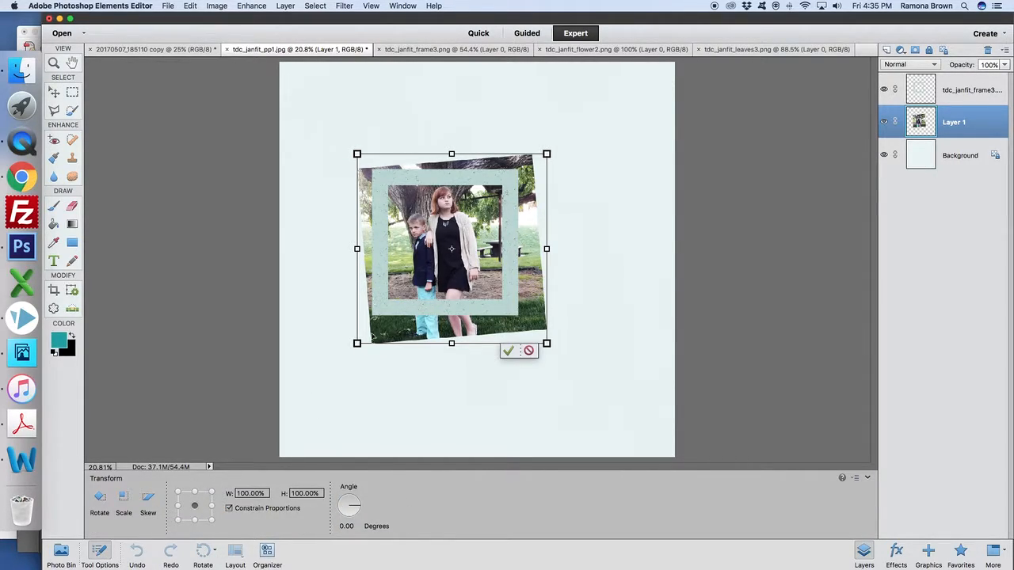
click(229, 510)
drag(357, 344, 461, 323)
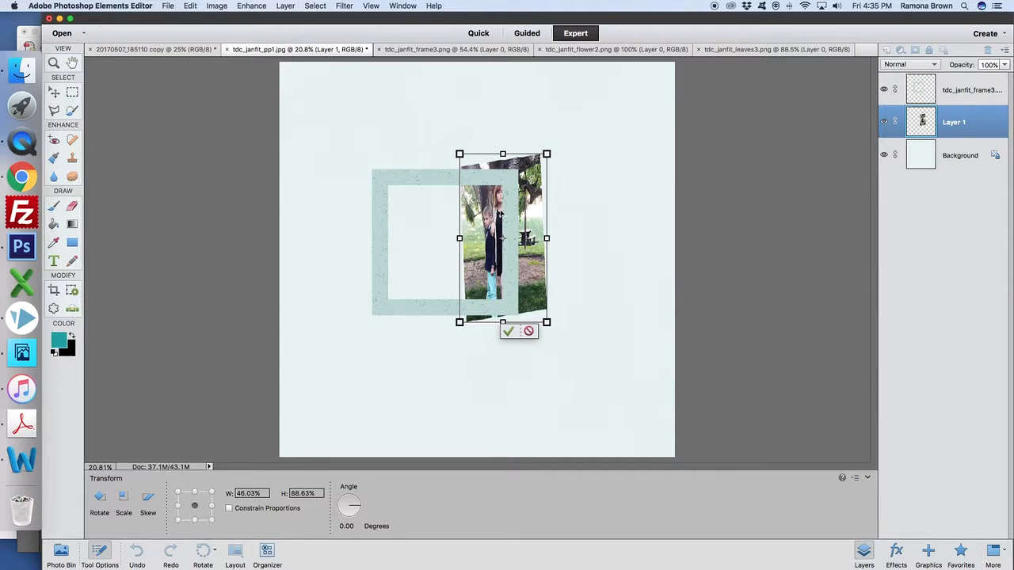
drag(501, 214, 472, 223)
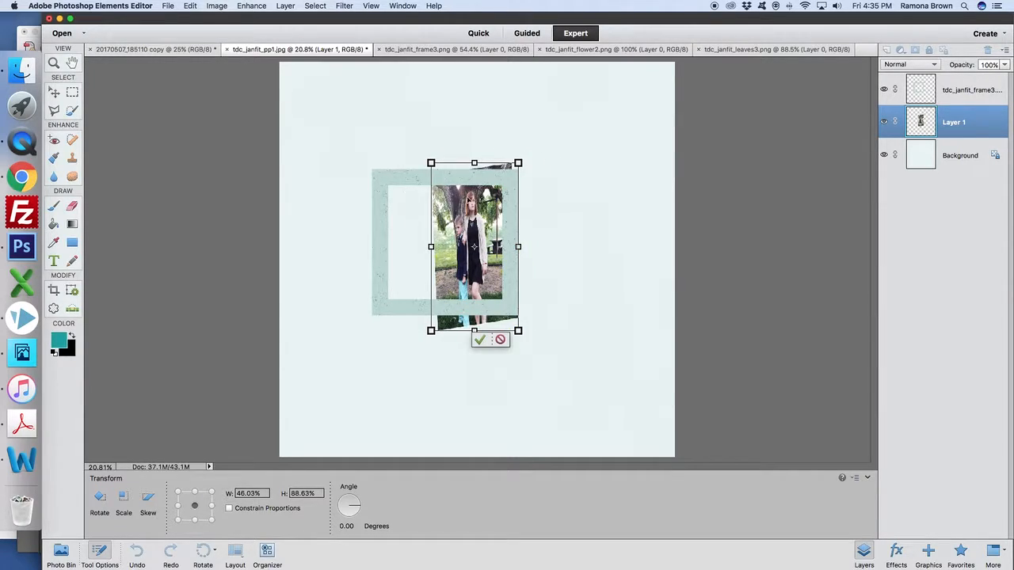
click(500, 339)
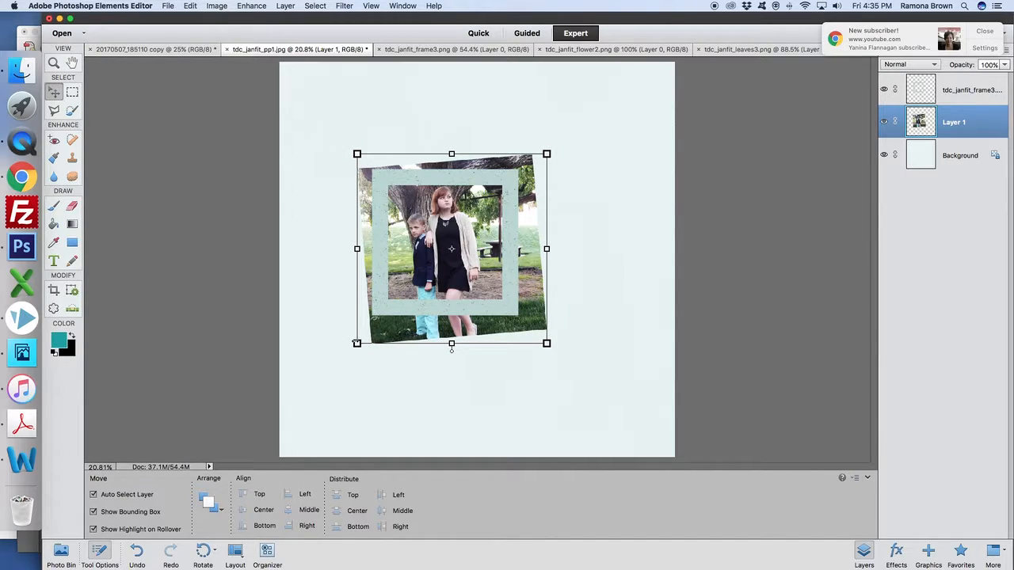
Scale the photo proportionally to about 79% and position it behind the frame so it fills the opening.
click(357, 343)
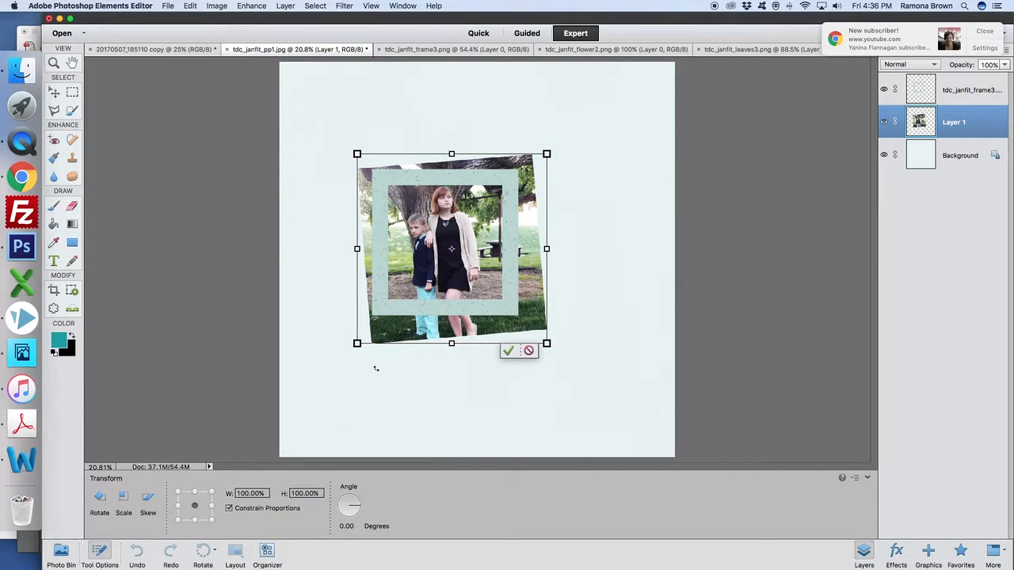
drag(357, 344, 375, 325)
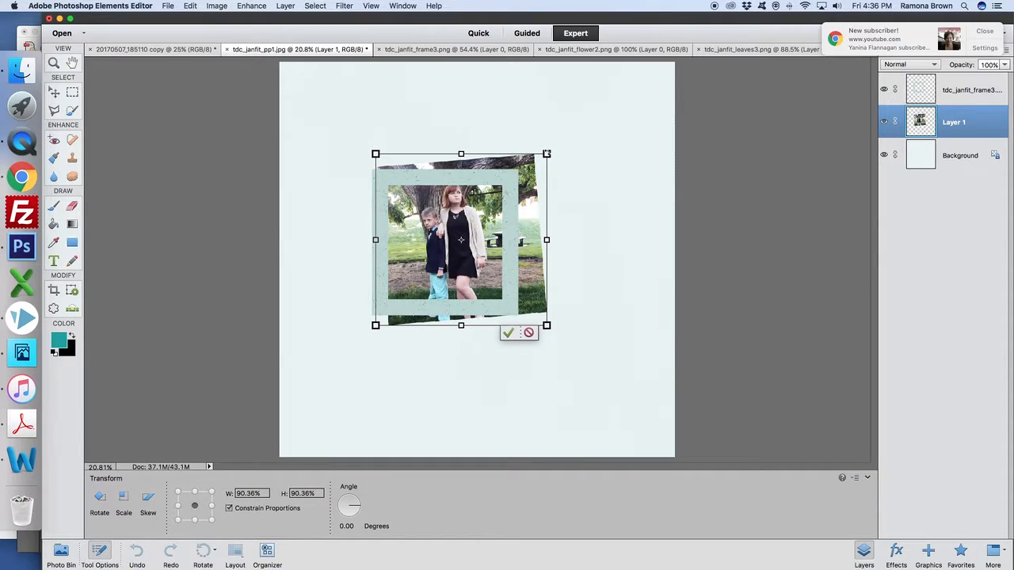
drag(547, 153, 525, 175)
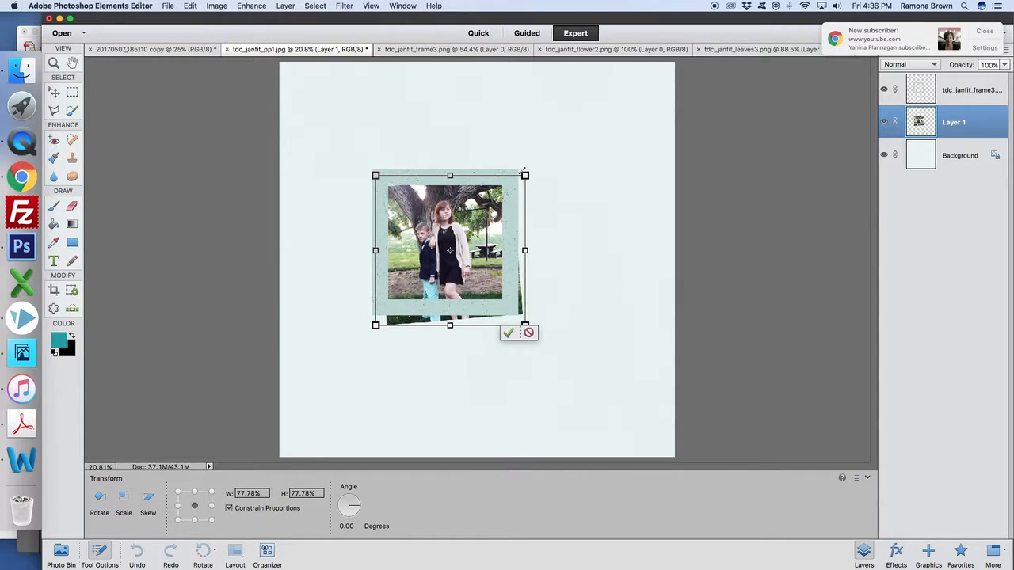
drag(482, 230, 469, 229)
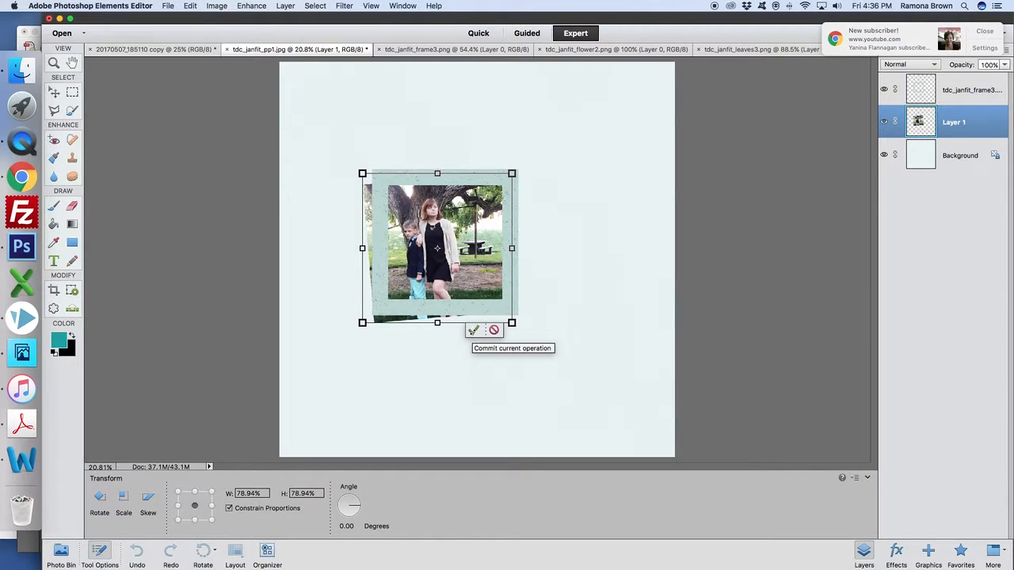
click(473, 329)
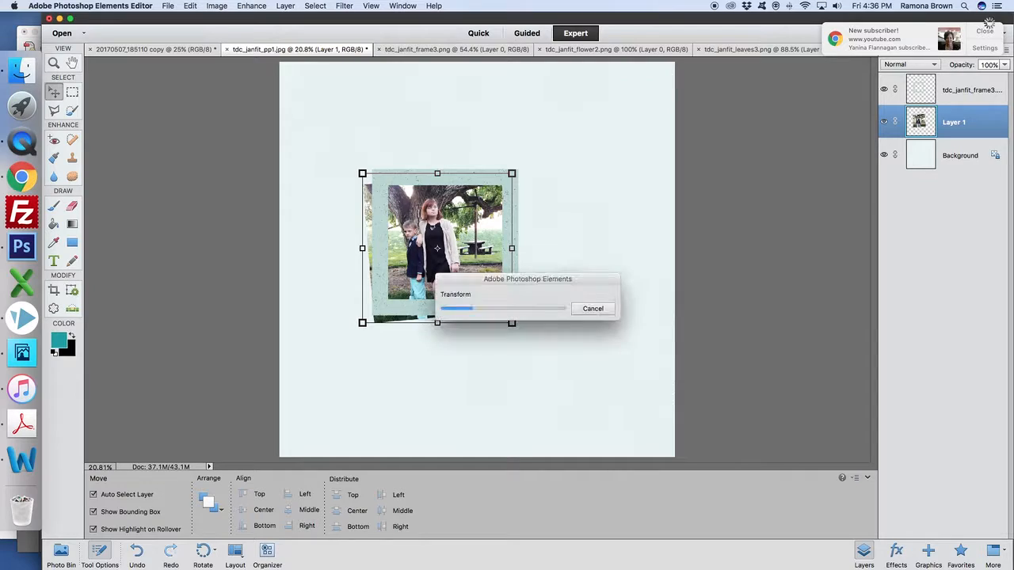
click(985, 32)
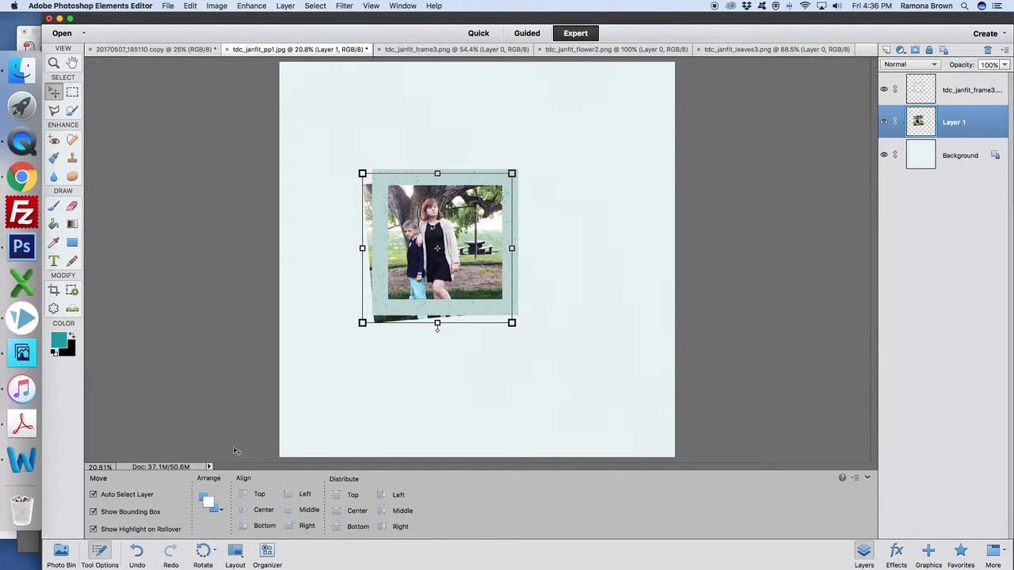
Add the tdc_janfit_leaves3.png leaf above the frame layer, shrunk and rotated so its tip points up and to the left.
click(978, 87)
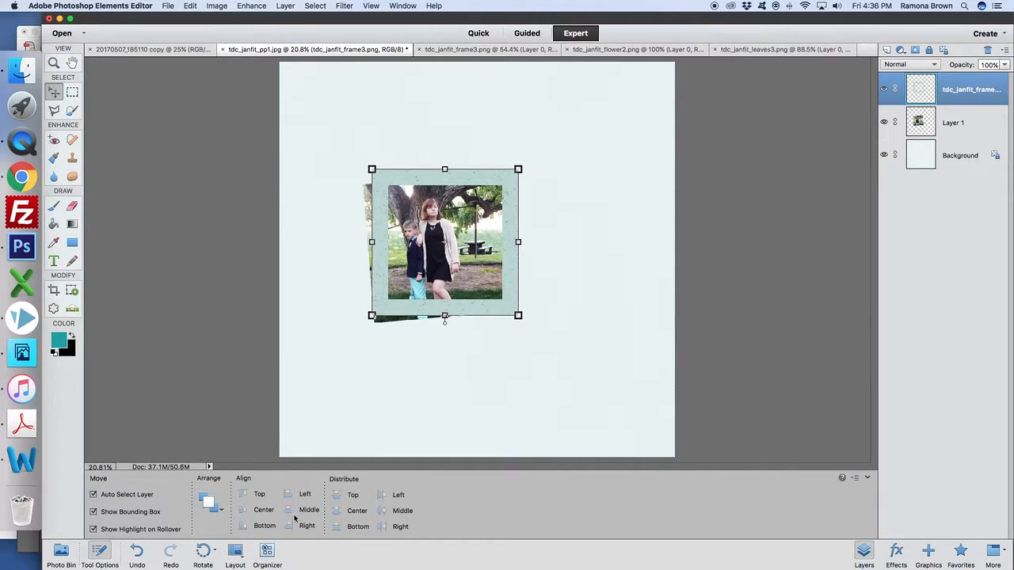
click(61, 554)
drag(434, 517, 507, 335)
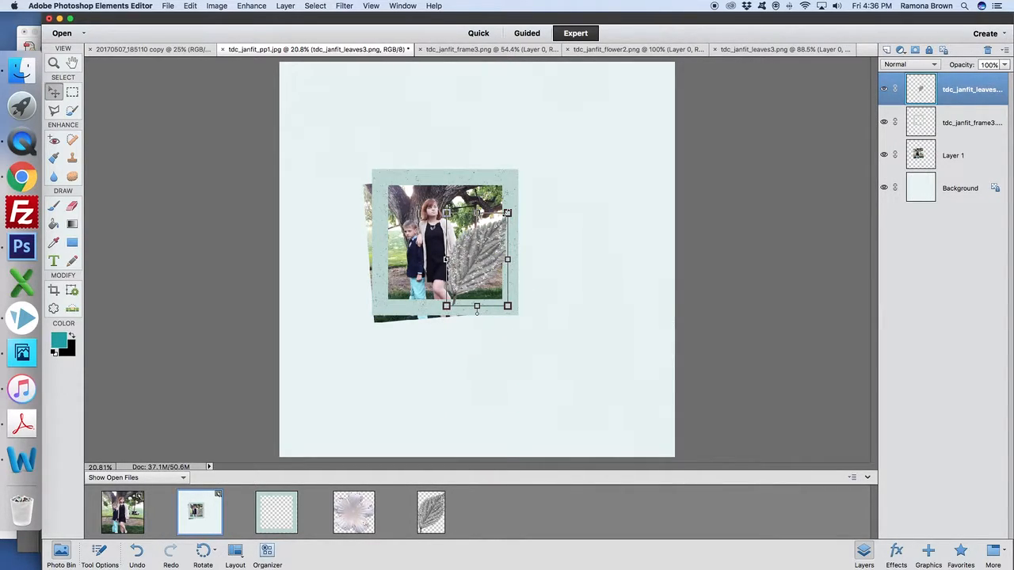
drag(507, 212, 441, 235)
click(466, 309)
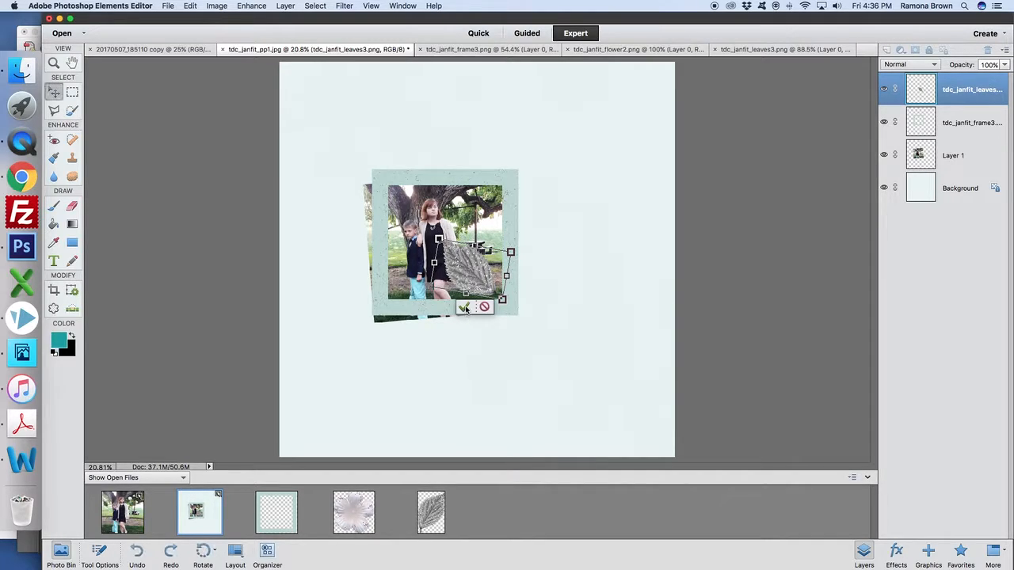
Move the leaf onto the frame's lower-left corner and shrink it slightly.
drag(485, 275, 374, 295)
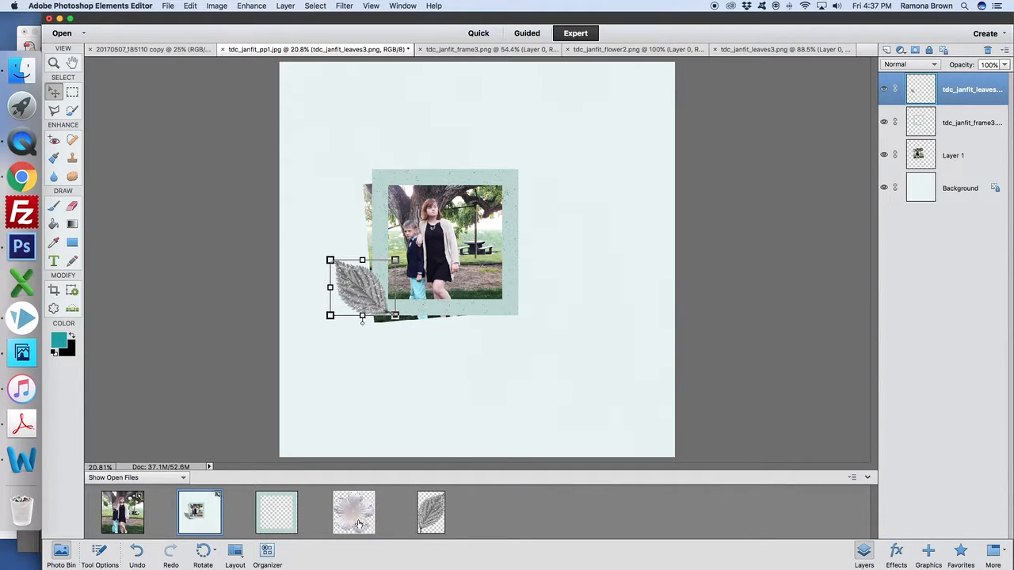
mouse_move(350, 279)
mouse_down()
mouse_move(332, 261)
mouse_move(341, 271)
mouse_up()
click(358, 324)
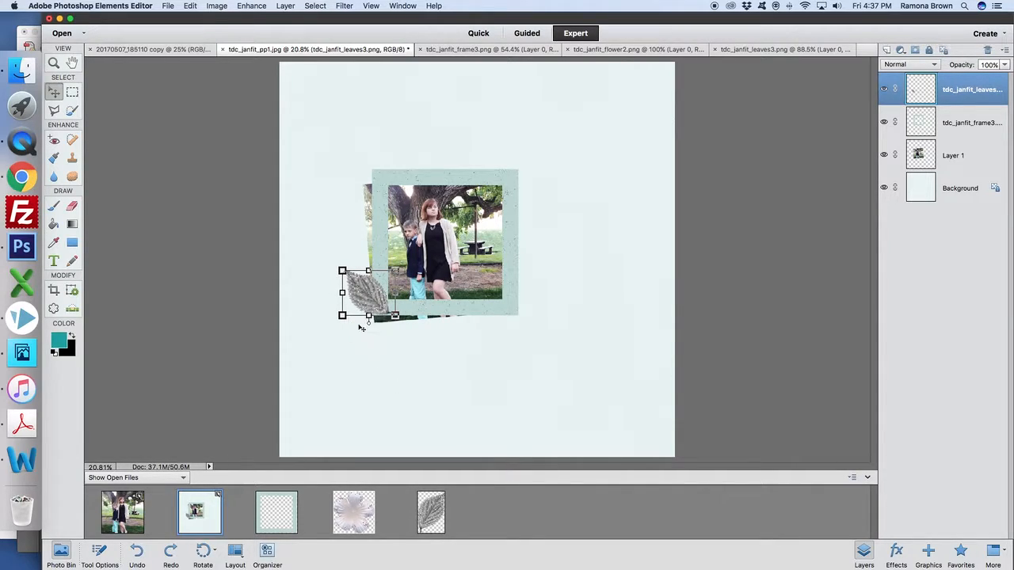
Add the tdc_janfit_flower2.png flower, shrink it, and place it over the leaf's base at the frame's lower-left corner.
drag(379, 519, 412, 351)
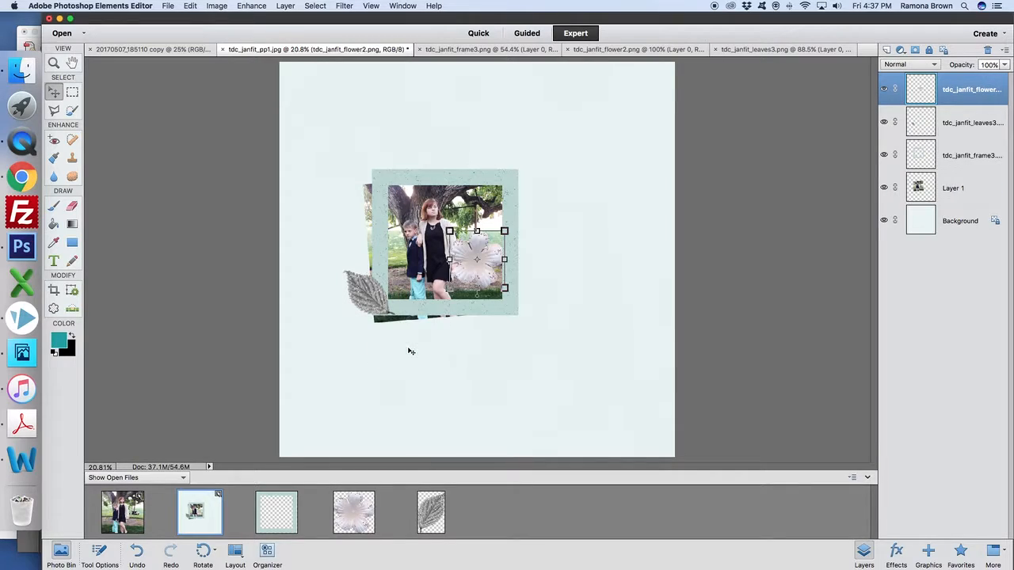
drag(504, 230, 491, 250)
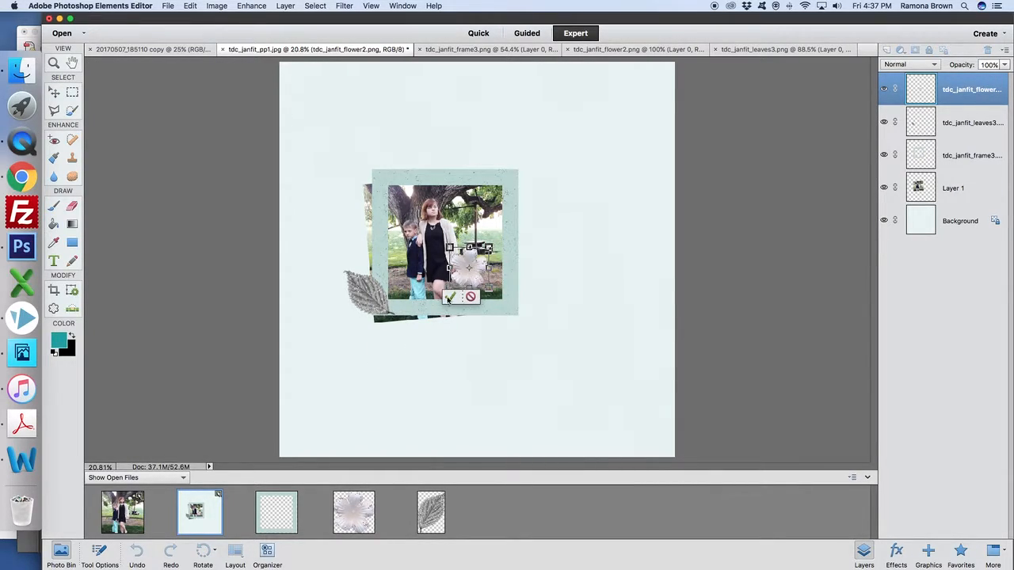
click(450, 301)
drag(472, 290, 396, 314)
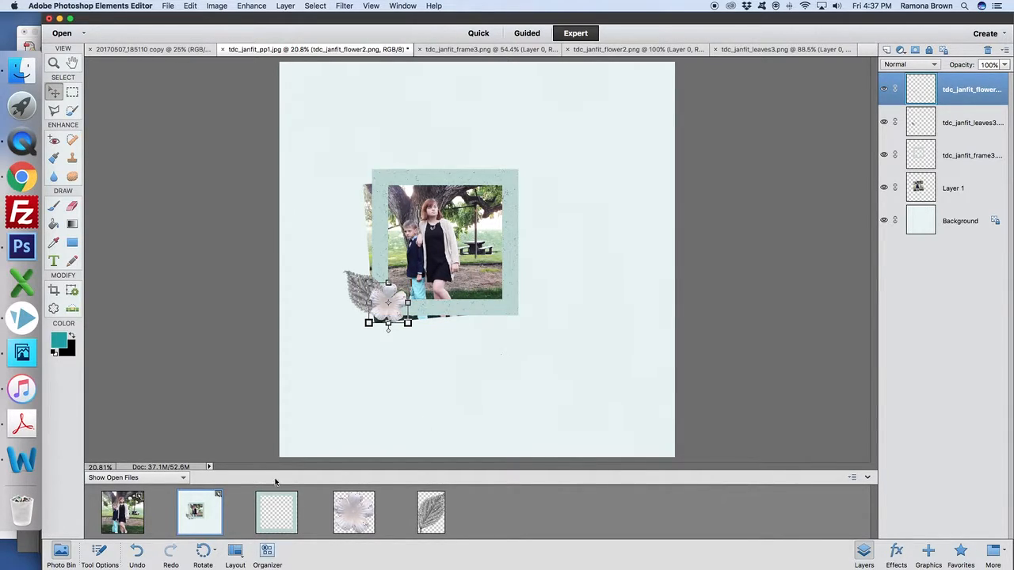
Turn off the Move tool's bounding box display.
click(100, 552)
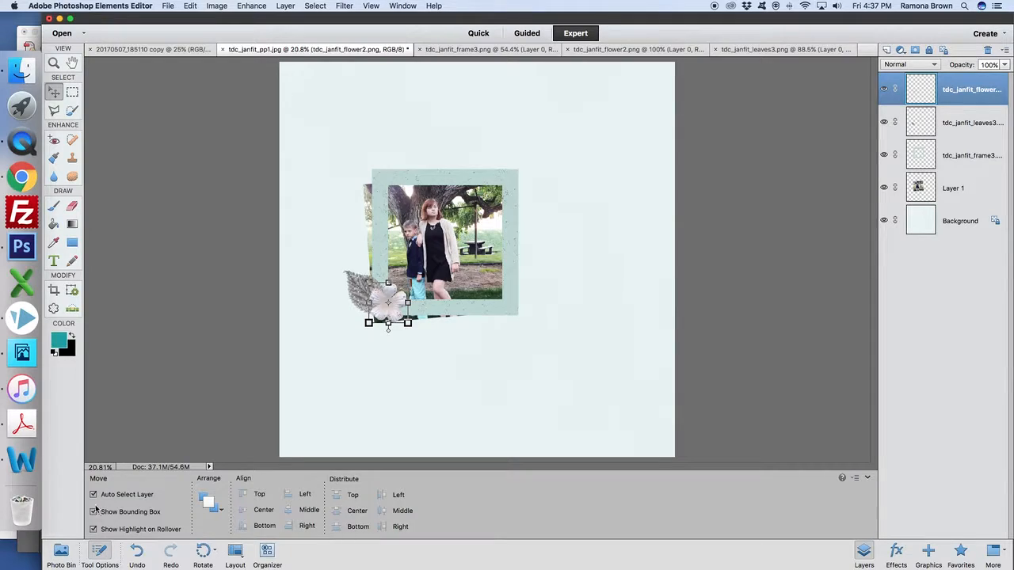
click(93, 513)
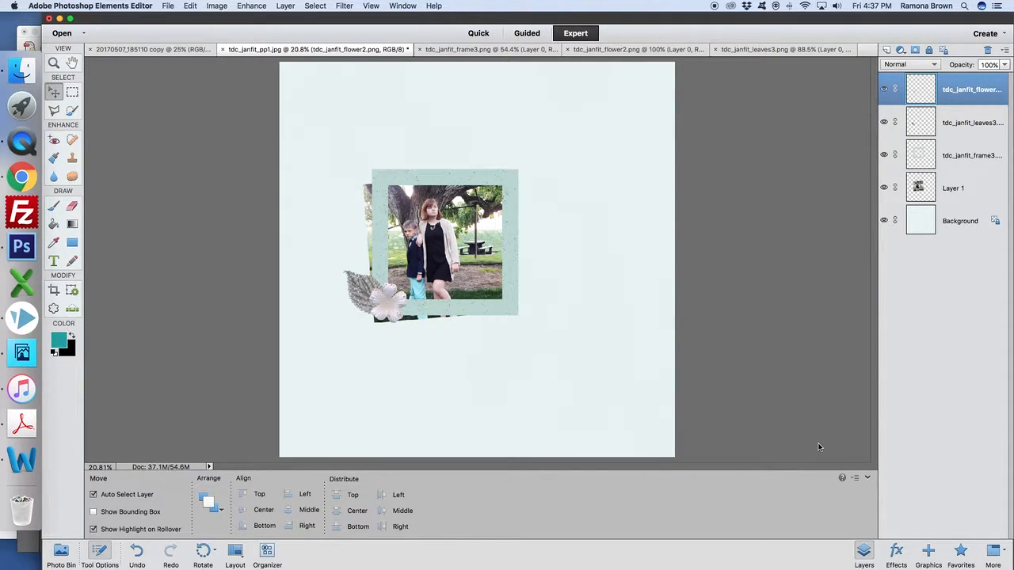